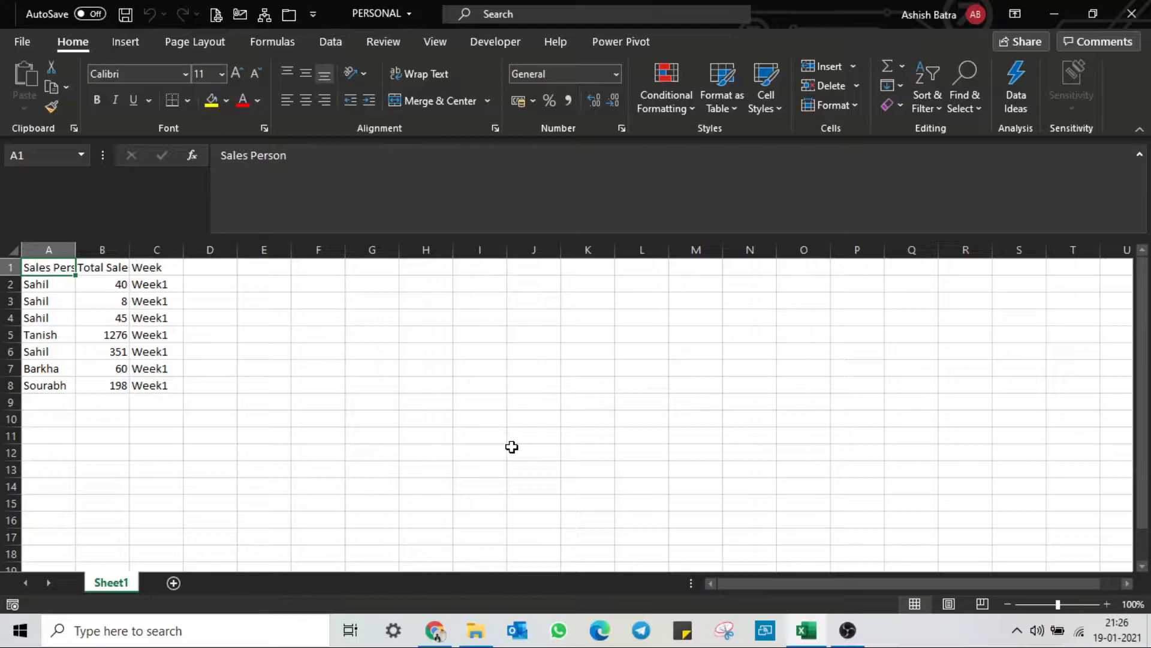
# View the workbook's export options for creating a PDF/XPS document and return to the sheet without exporting.
pyautogui.press('alt')
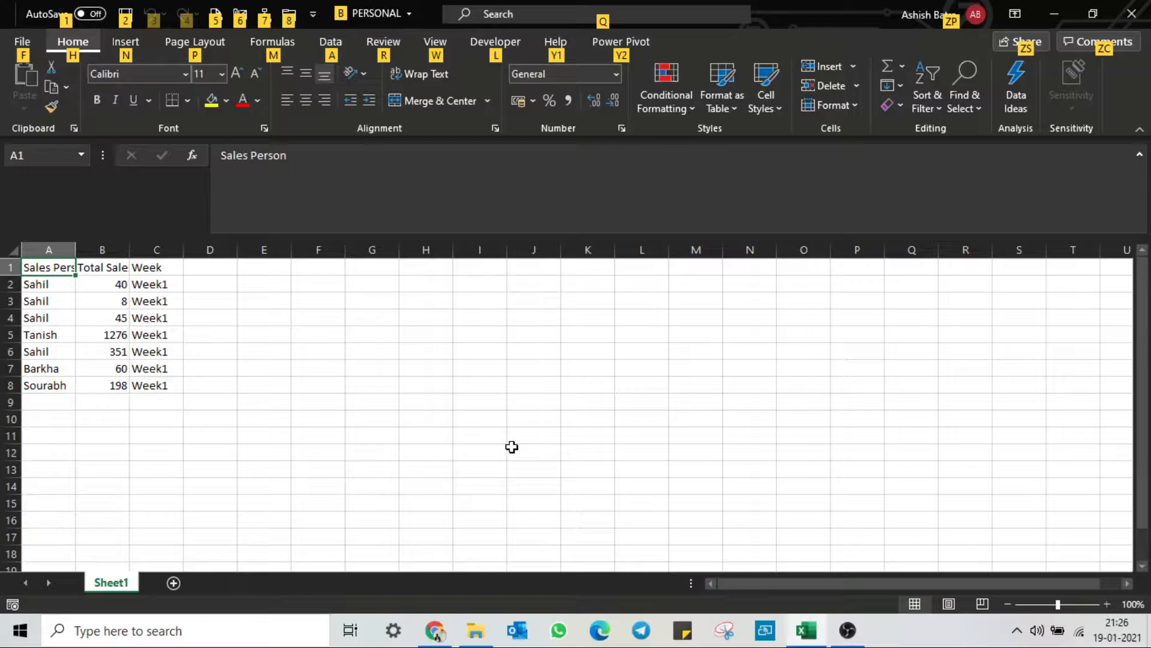
pyautogui.press('f')
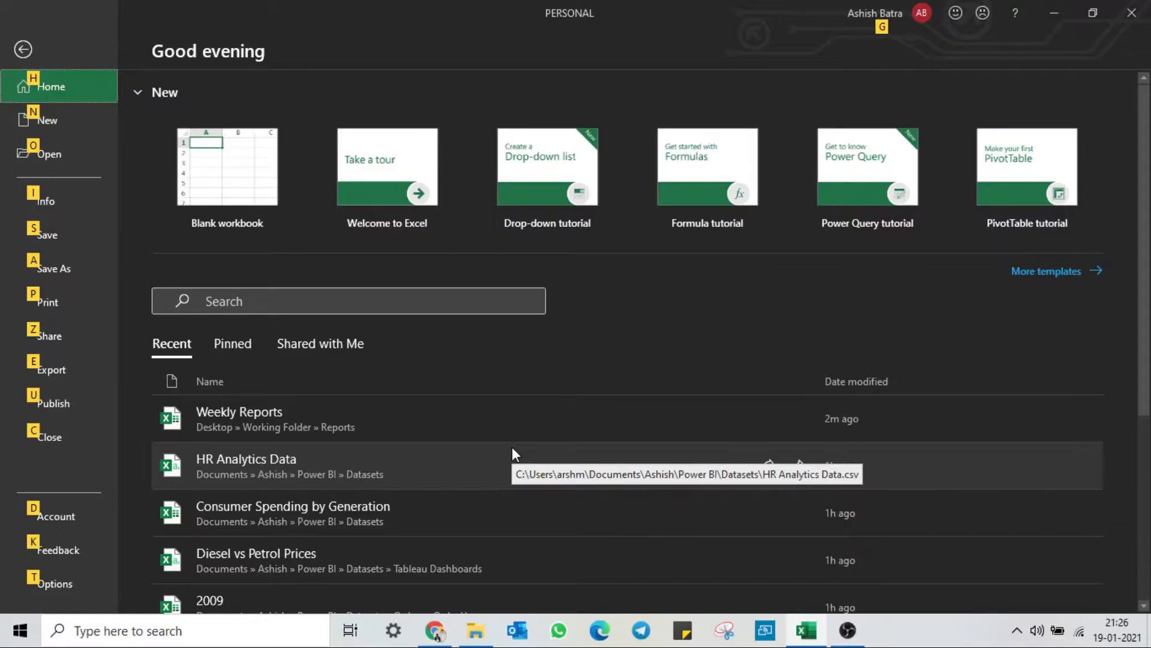
pyautogui.press('e')
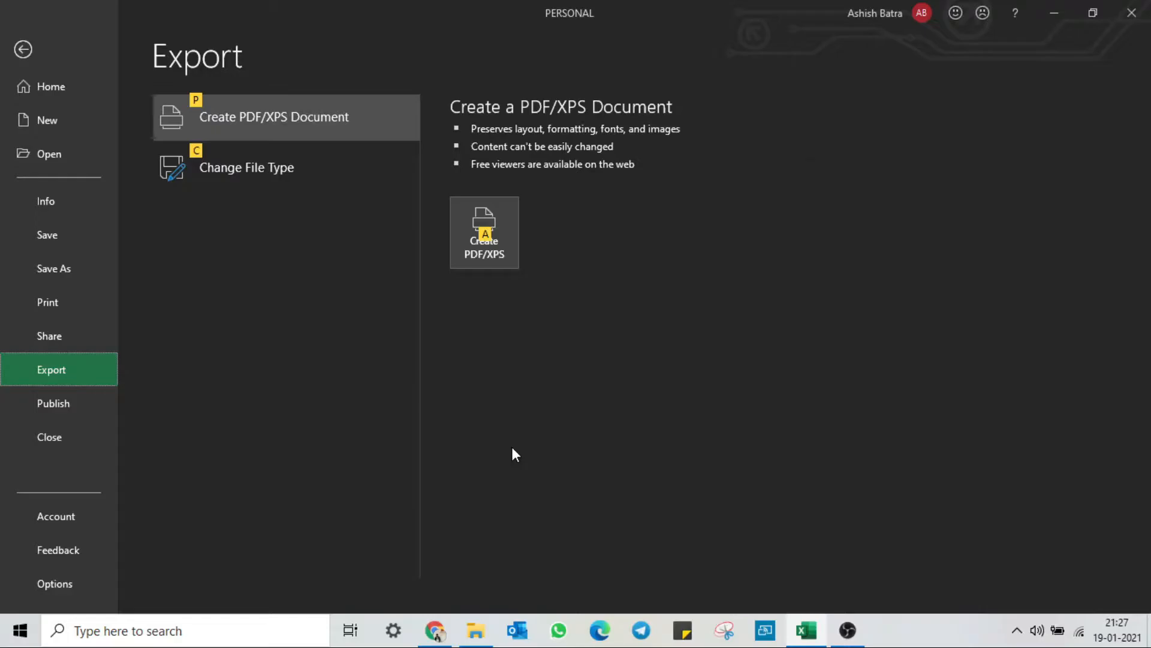
pyautogui.press('Escape')
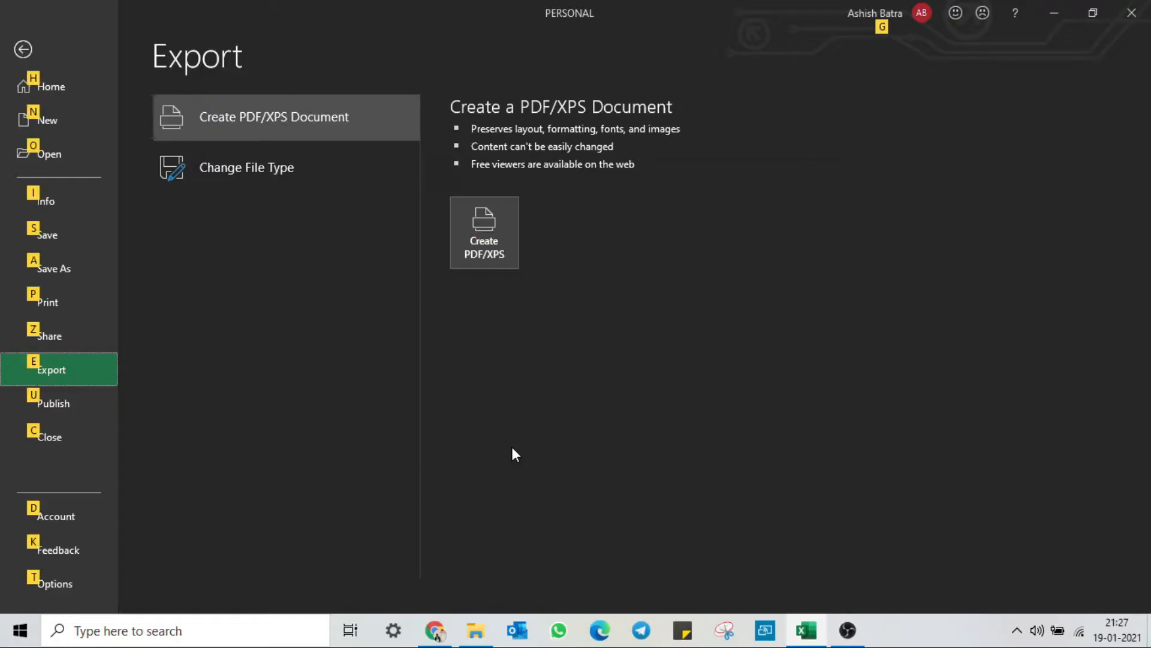
pyautogui.press('c')
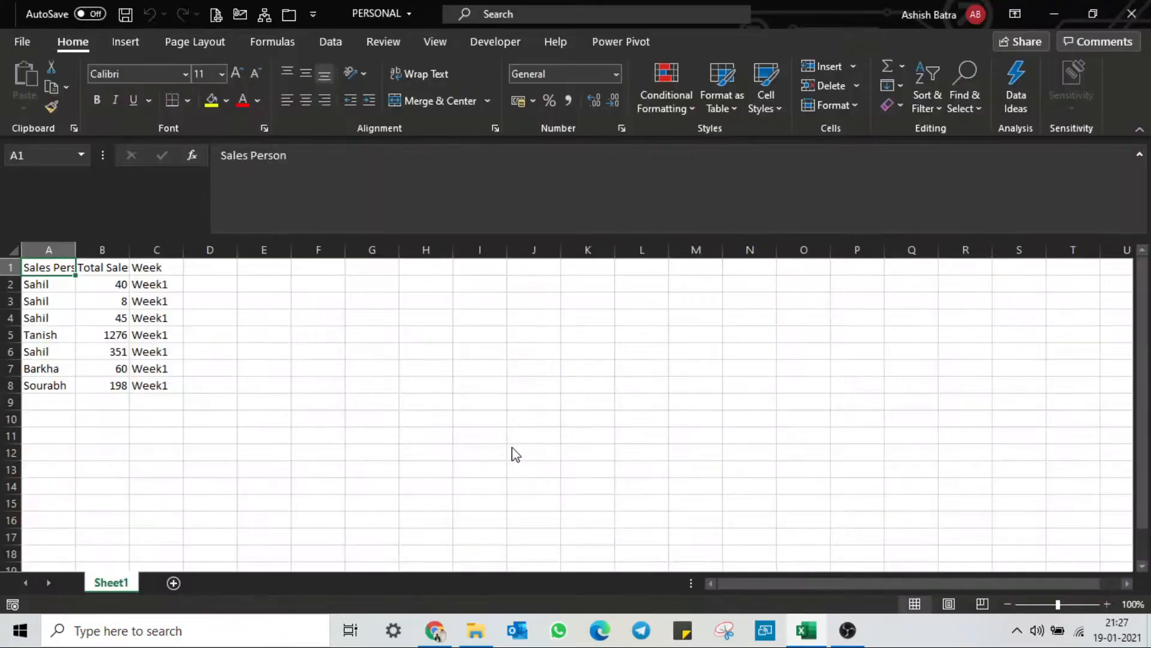
pyautogui.press('Escape')
# Open the New Formatting Rule settings for conditional formatting on cell A1 and close them without creating a rule.
pyautogui.press('alt')
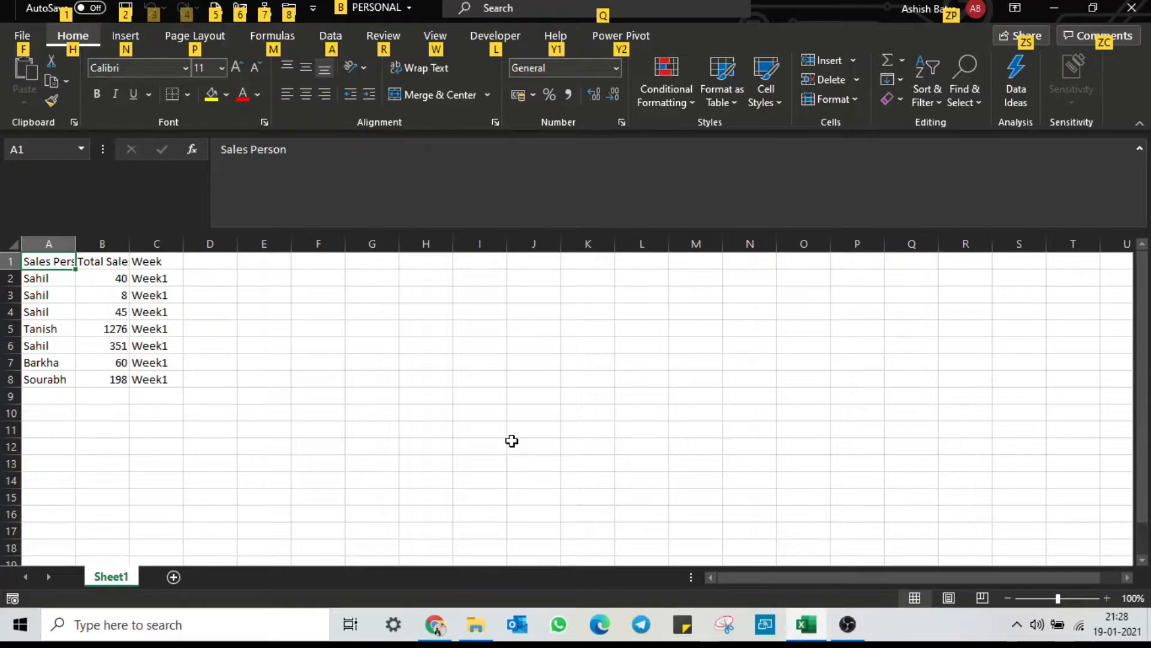
pyautogui.press('h')
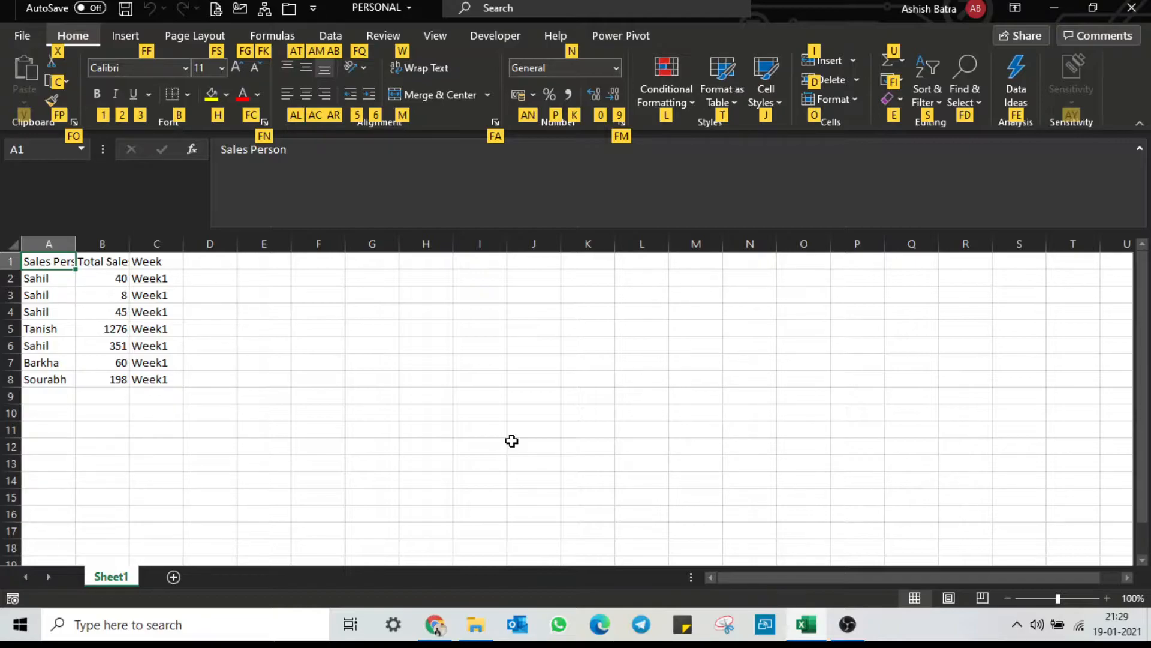
pyautogui.press('l')
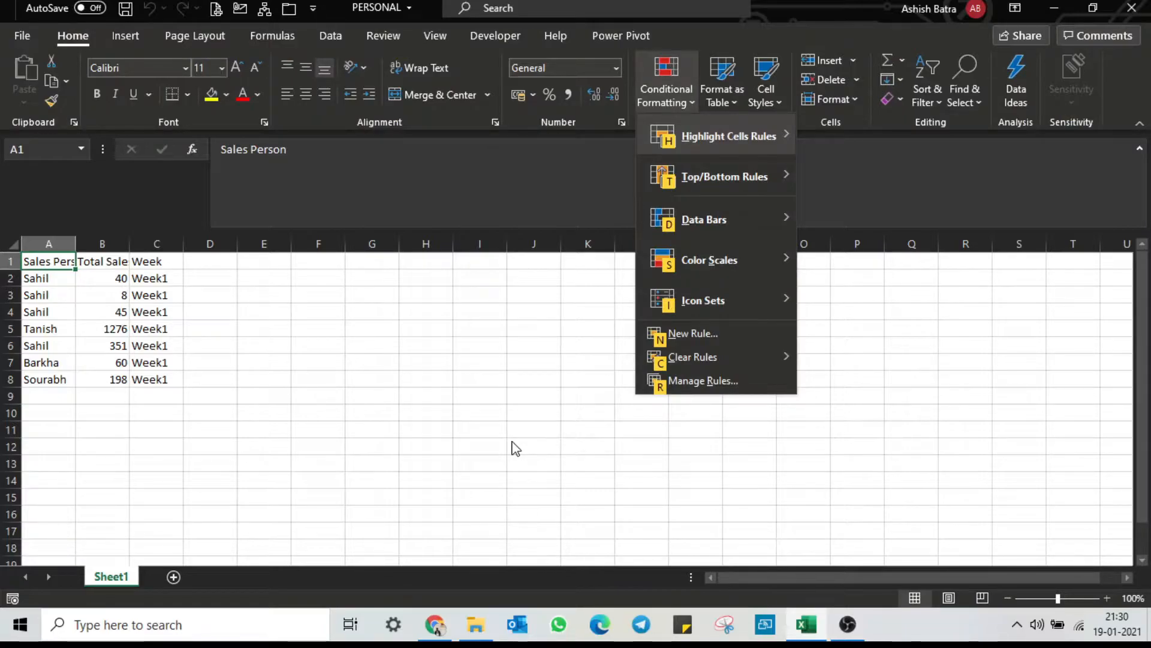
pyautogui.press('n')
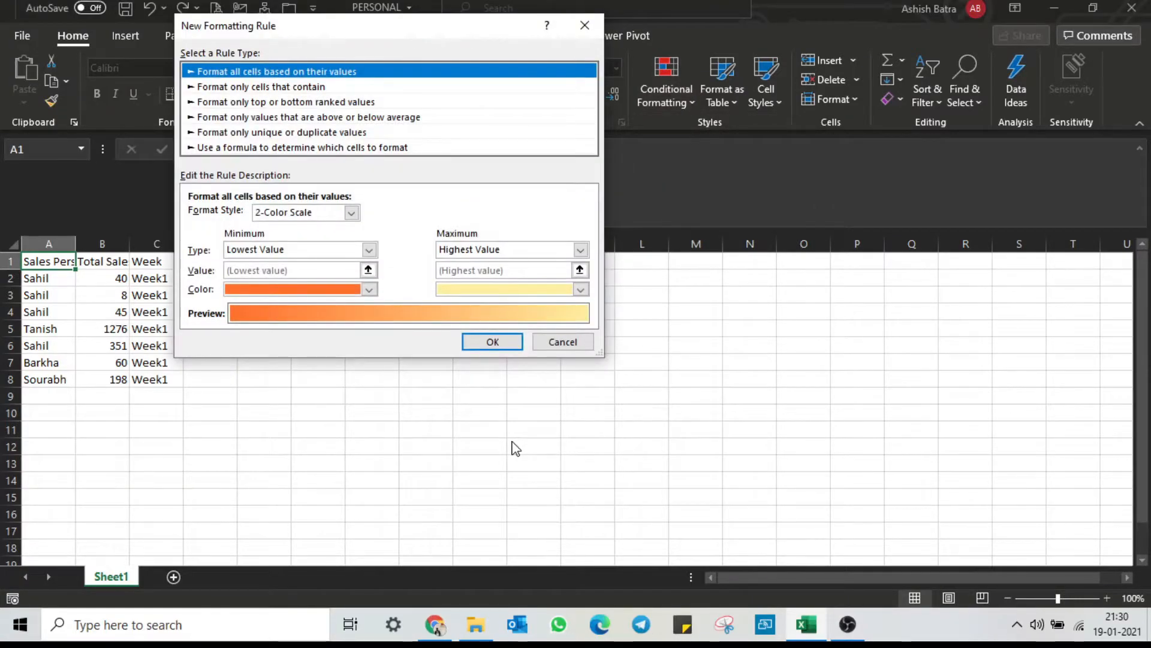
pyautogui.press('Escape')
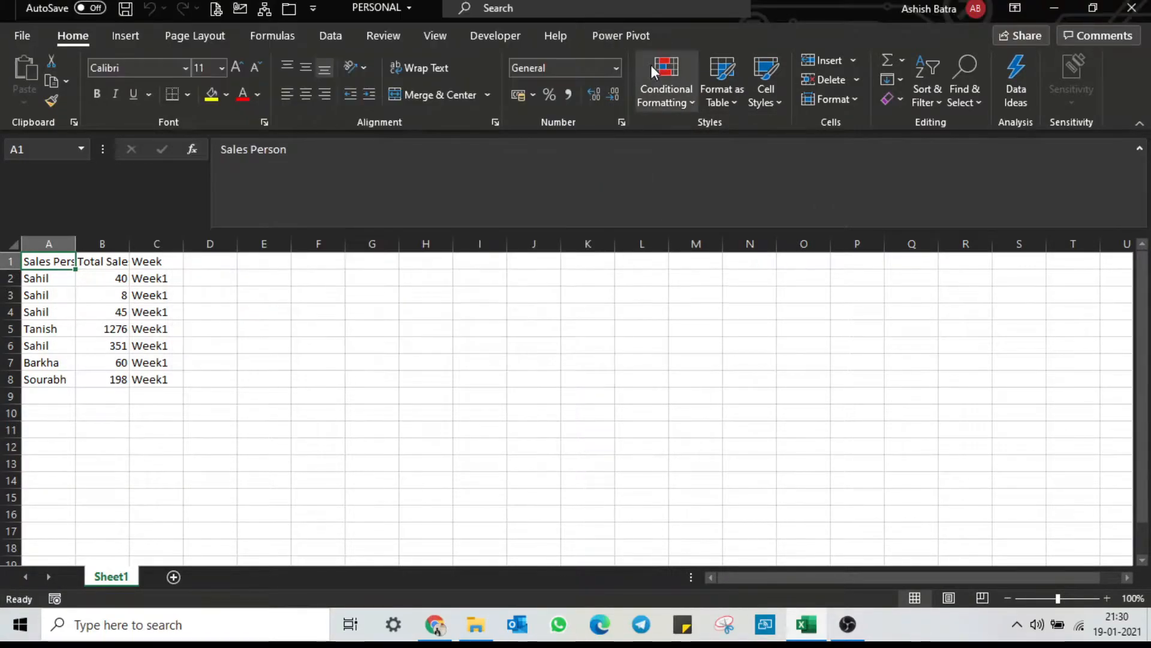
pyautogui.click(652, 82)
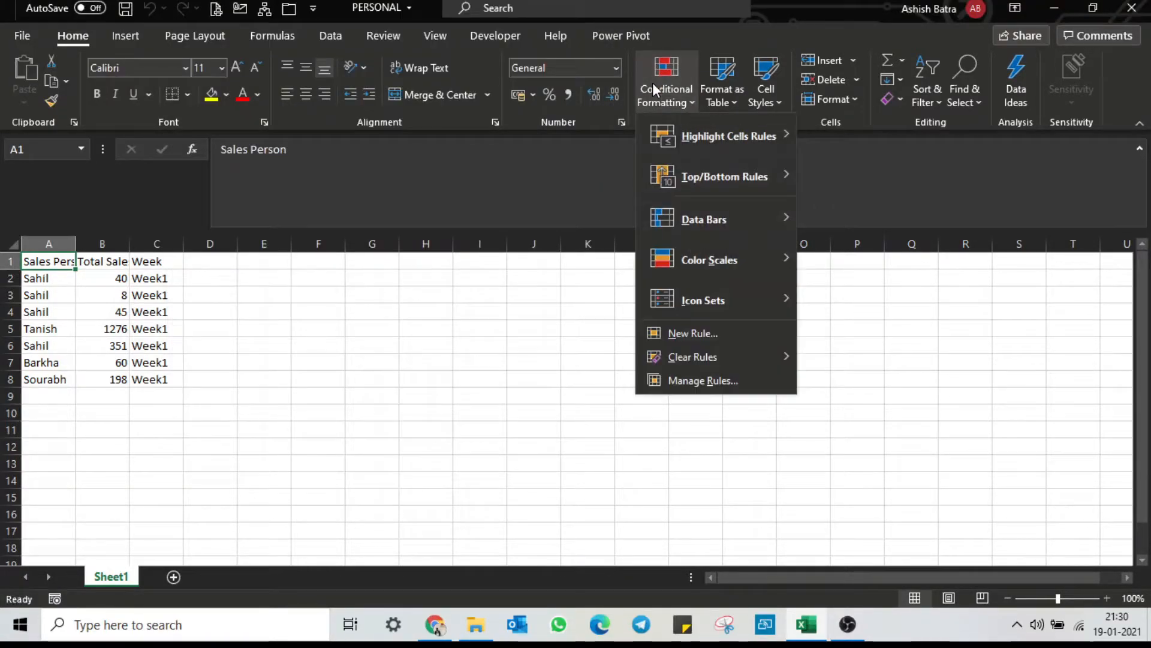
pyautogui.click(655, 332)
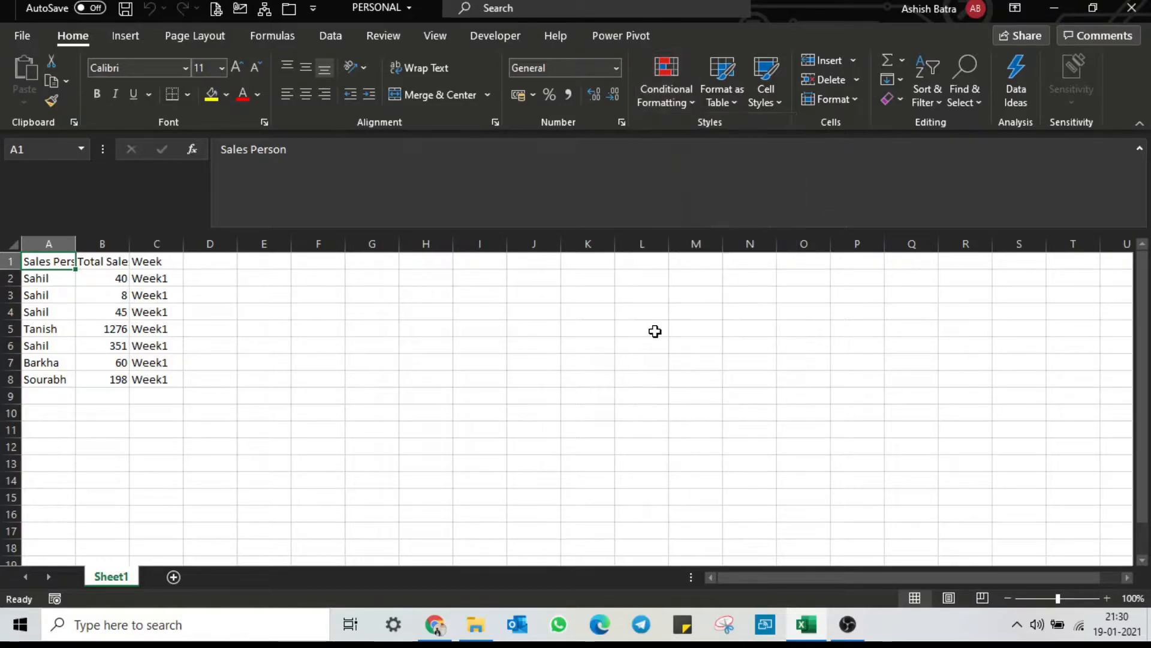
pyautogui.press('alt')
pyautogui.press('h')
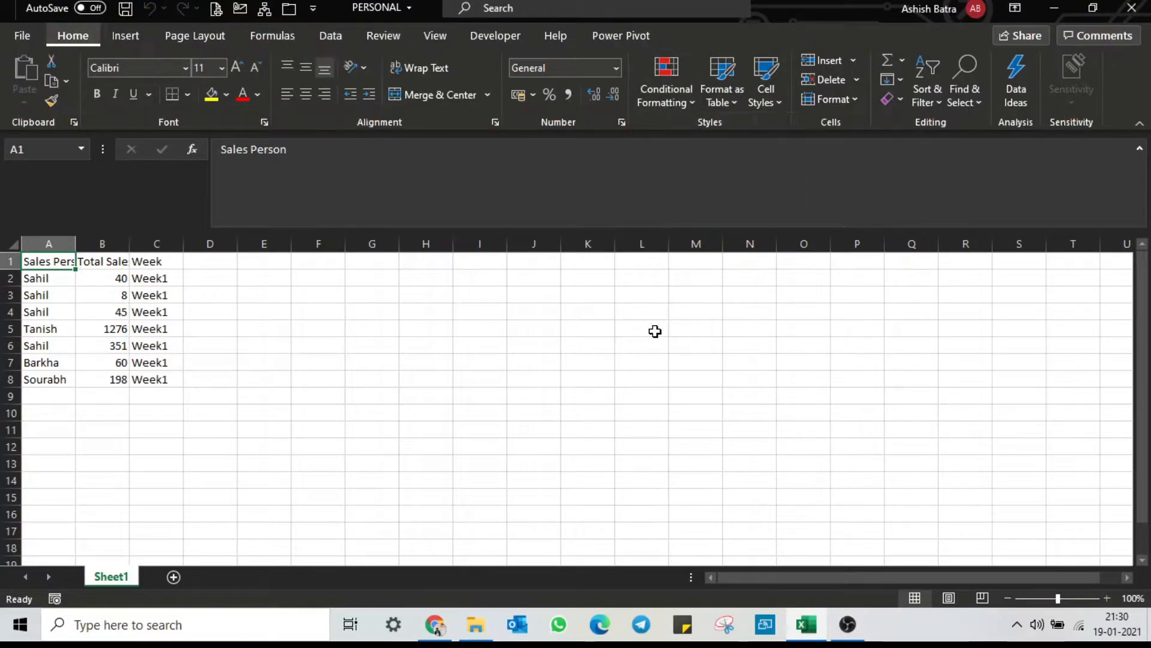
pyautogui.press('l')
pyautogui.press('n')
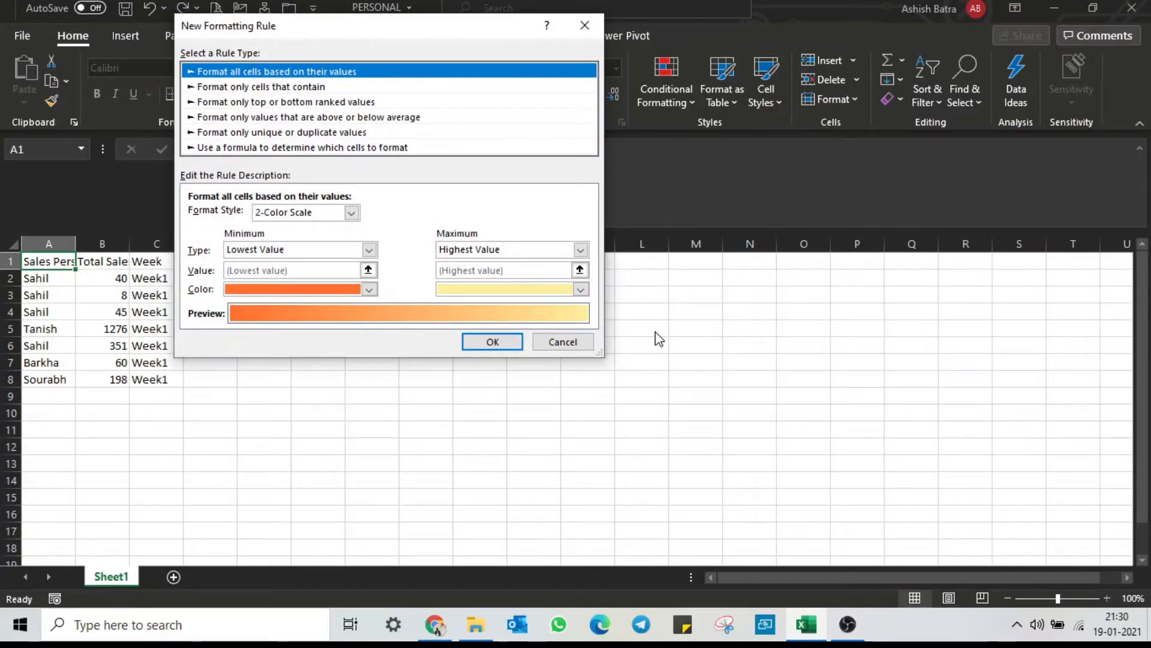
pyautogui.press('Escape')
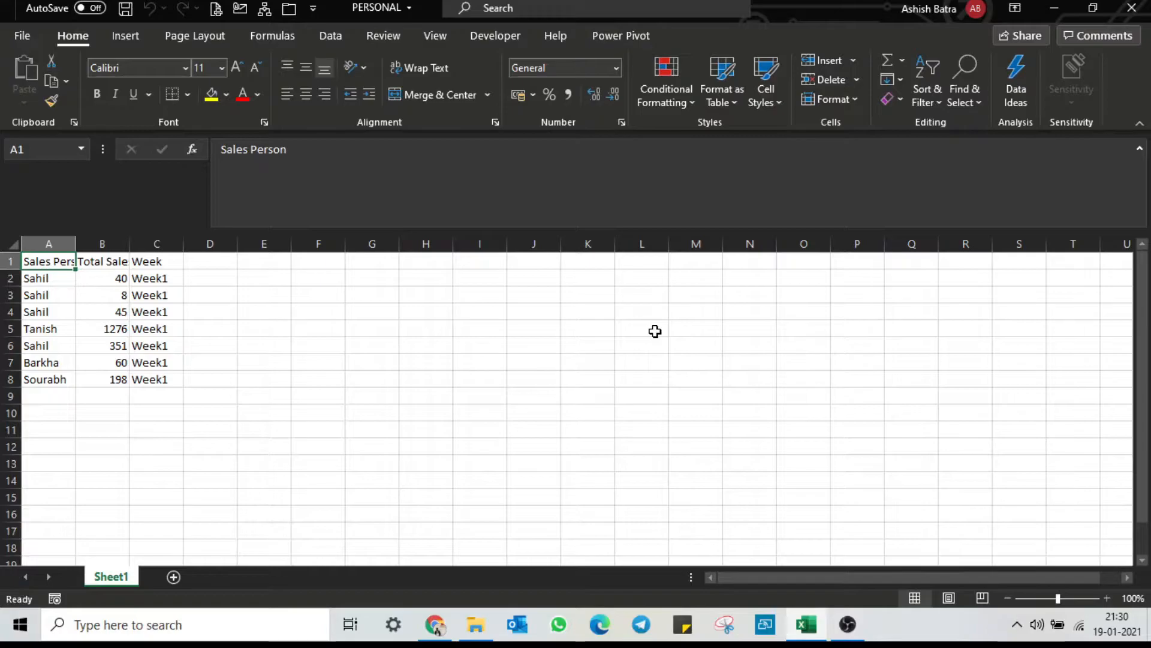
# Open the Create Table settings for the sales data in A1:C8 and cancel them.
pyautogui.press('alt')
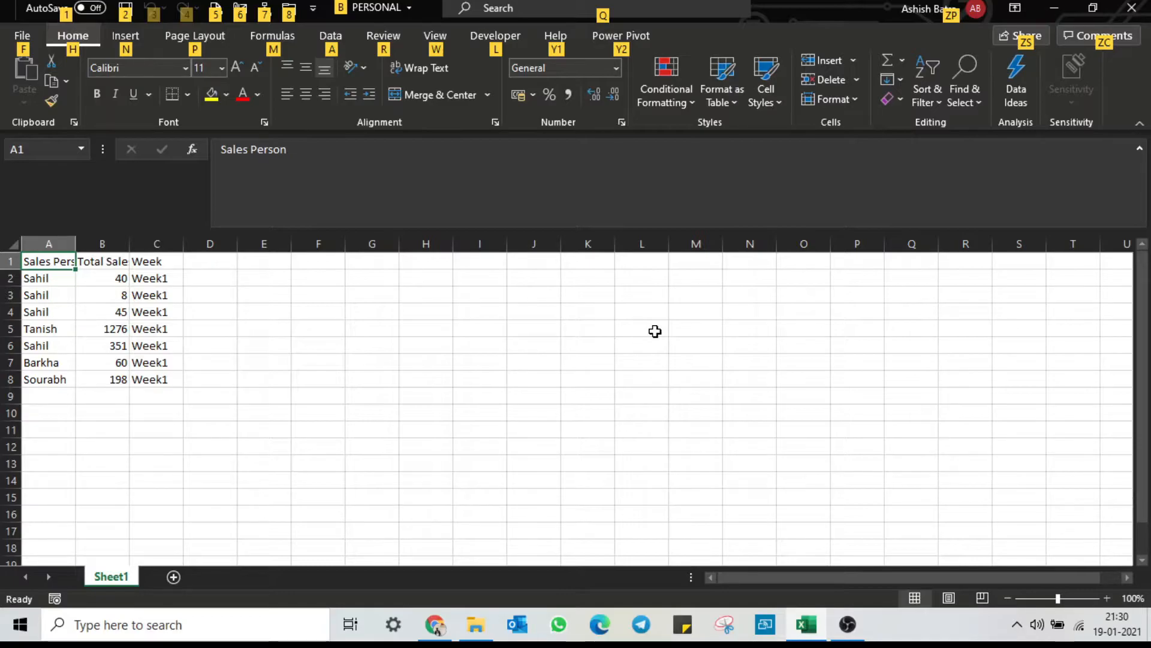
pyautogui.press('a')
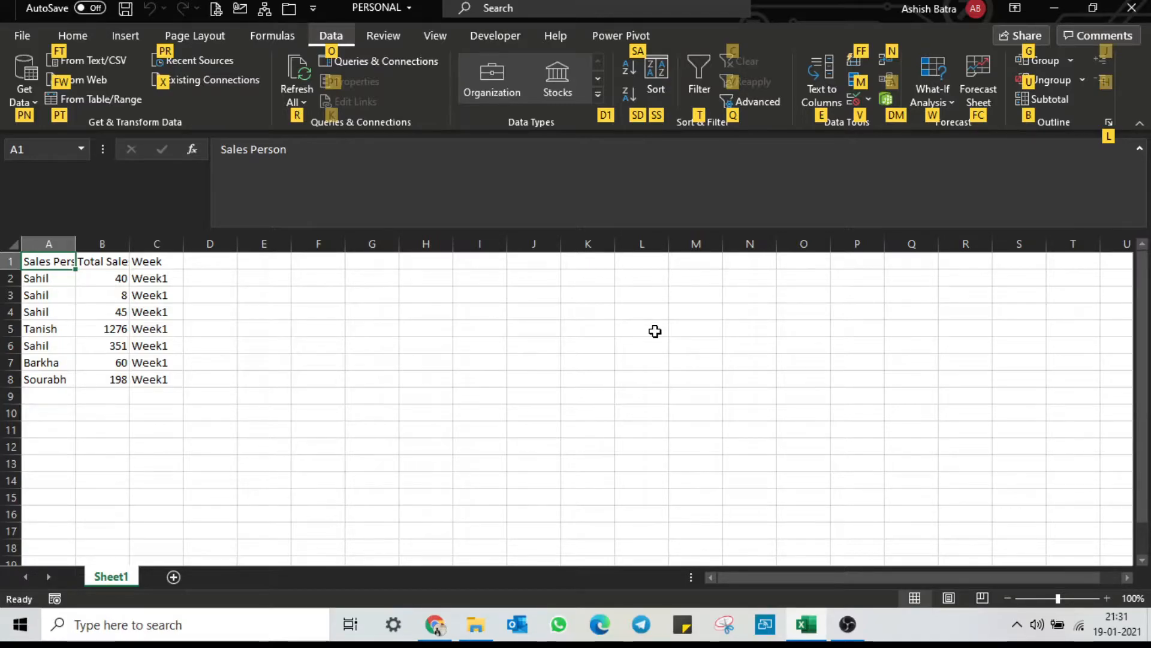
pyautogui.press('d')
pyautogui.press('m')
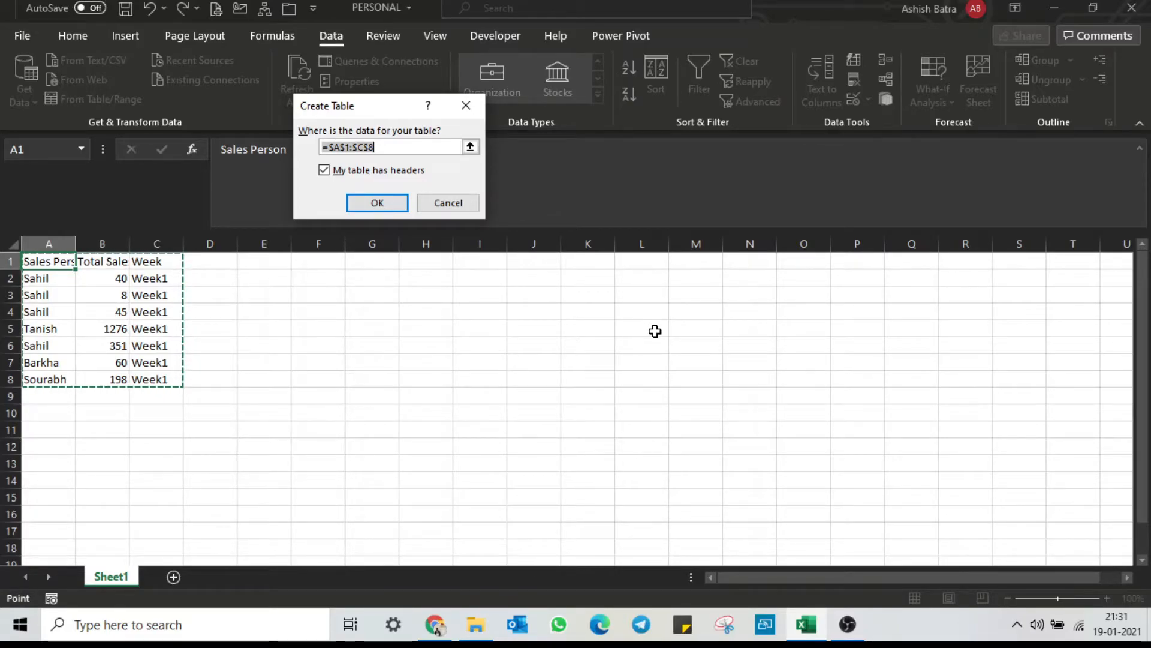
pyautogui.press('Escape')
# Open the PivotTable settings for a table or range using the sales data in A1:C8 and cancel them.
pyautogui.press('alt')
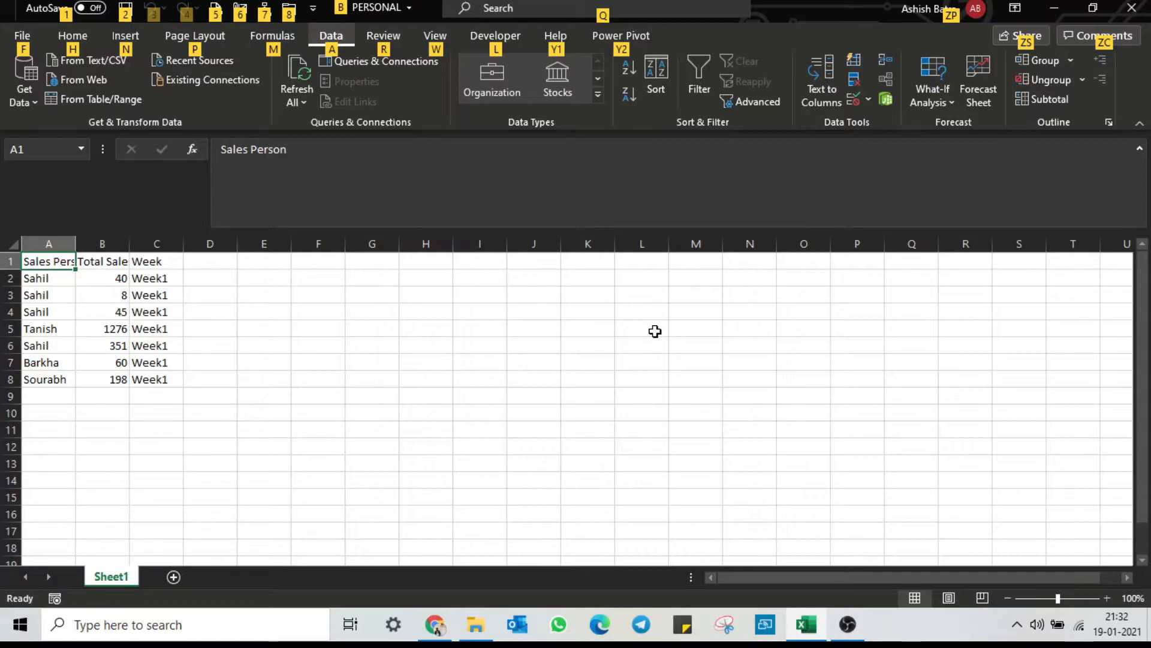
pyautogui.press('n')
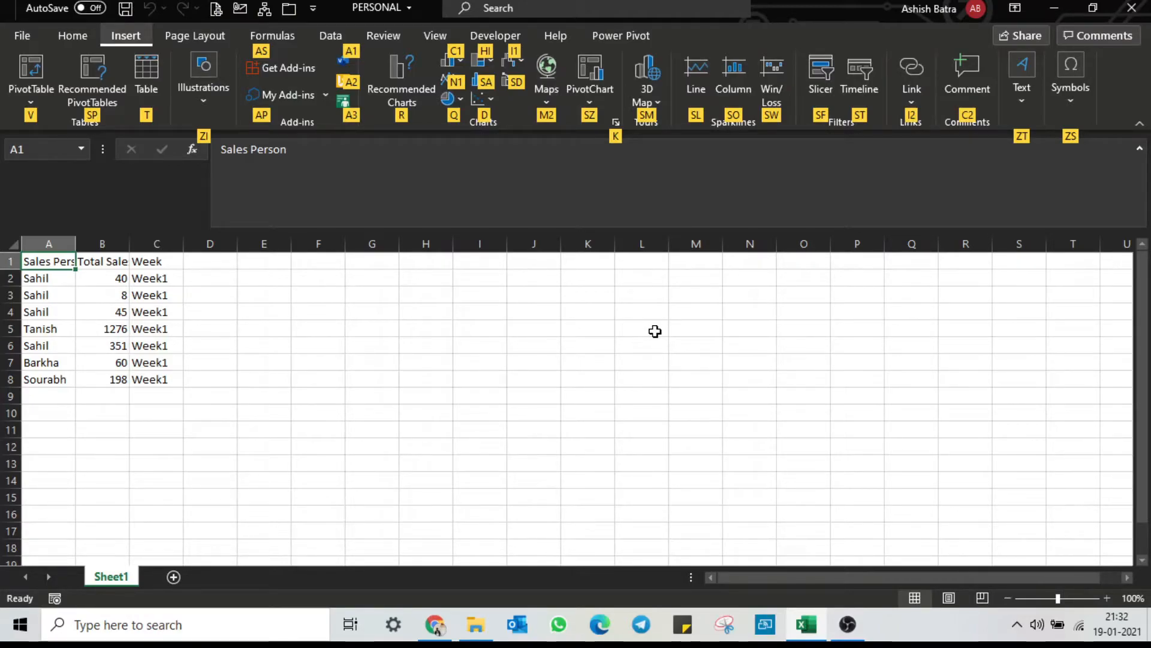
pyautogui.press('v')
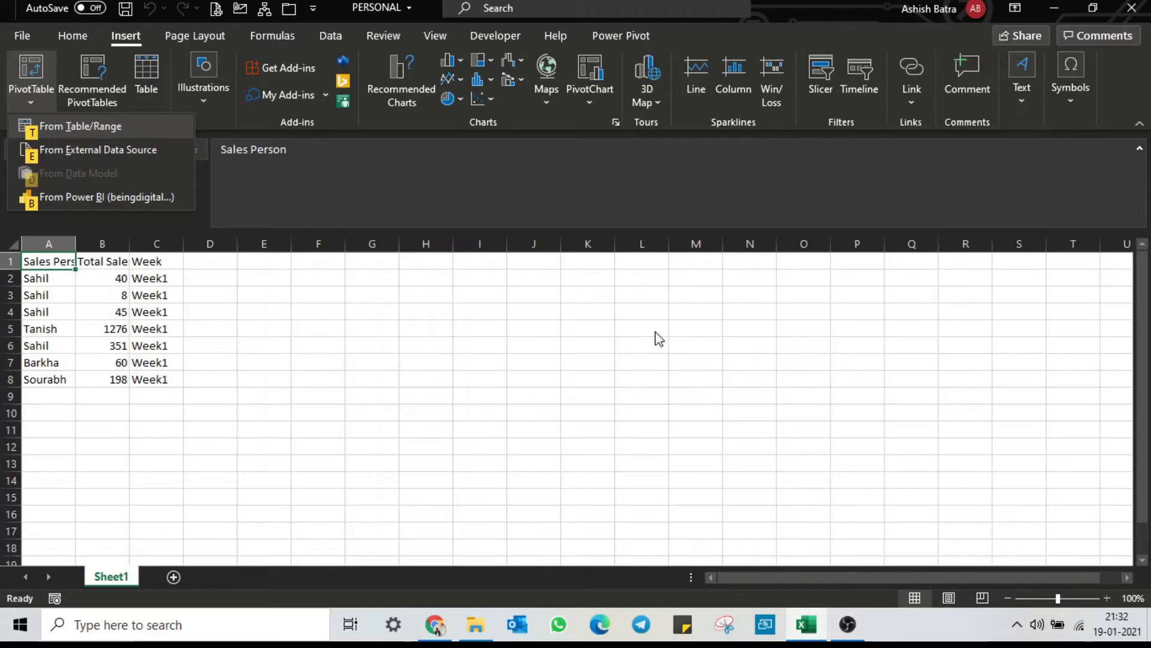
pyautogui.press('t')
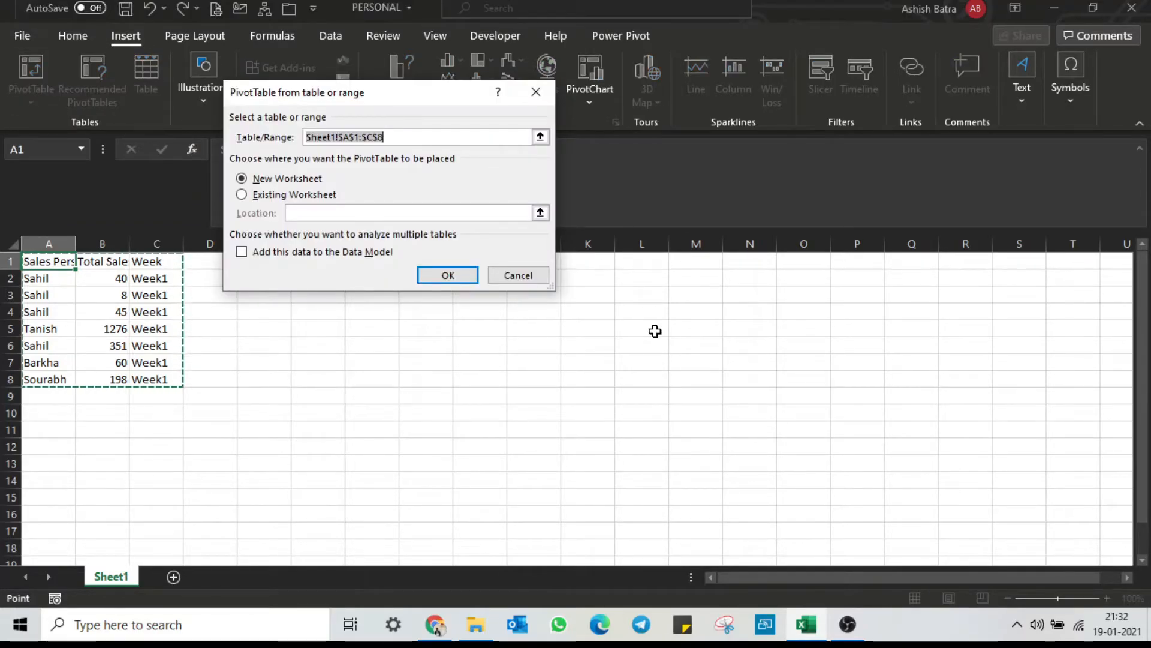
pyautogui.press('Escape')
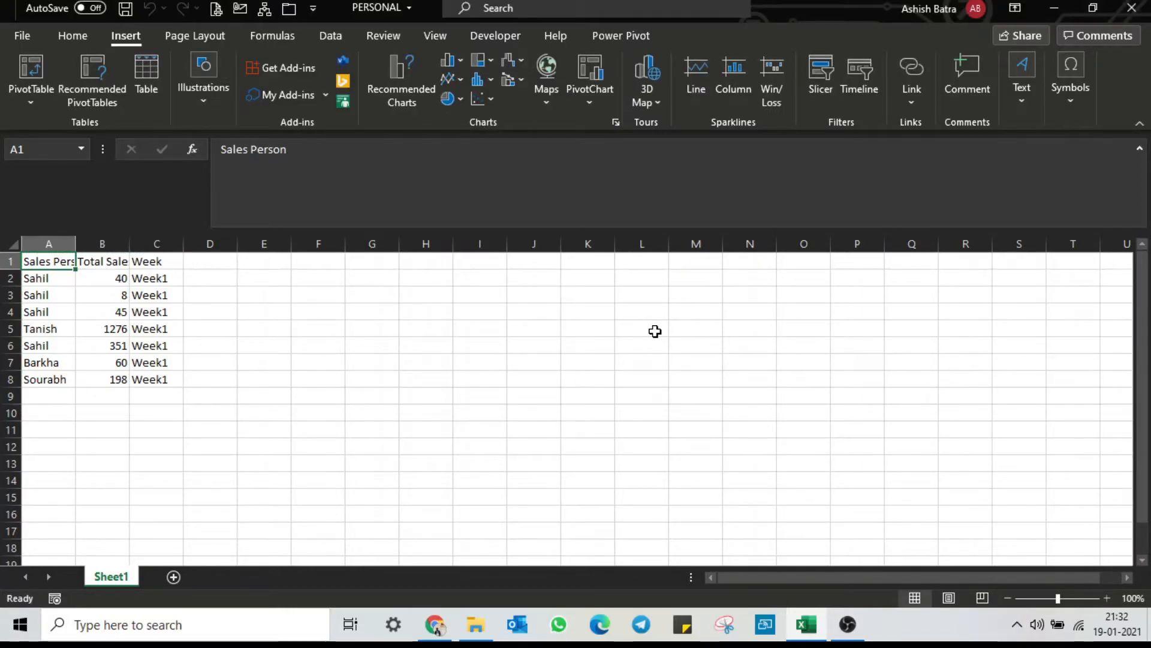
# Open the Name Manager to view the workbook's defined names, and close it without adding a name.
pyautogui.press('alt')
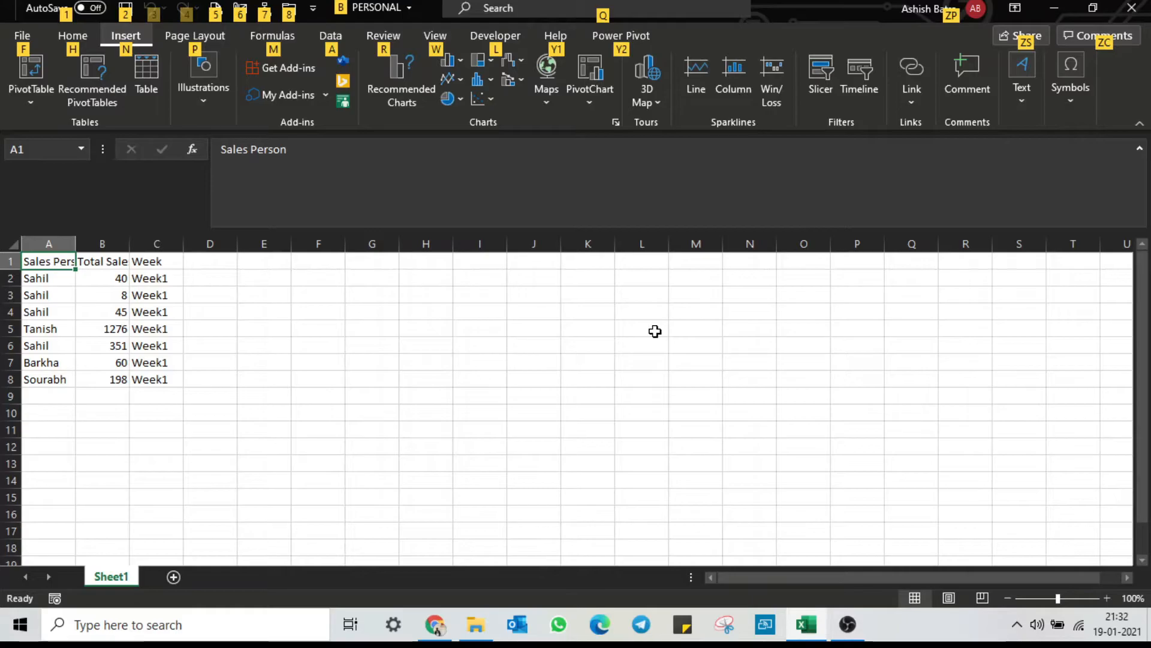
pyautogui.press('m')
pyautogui.press('alt')
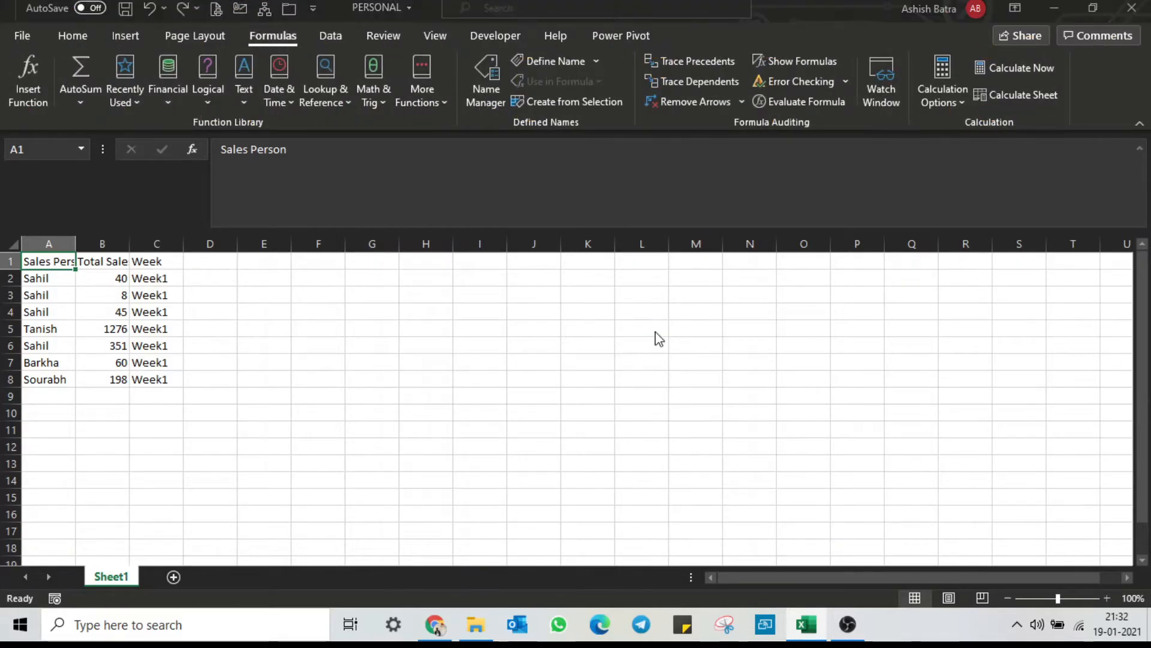
pyautogui.hotkey('ctrl', 'F3')
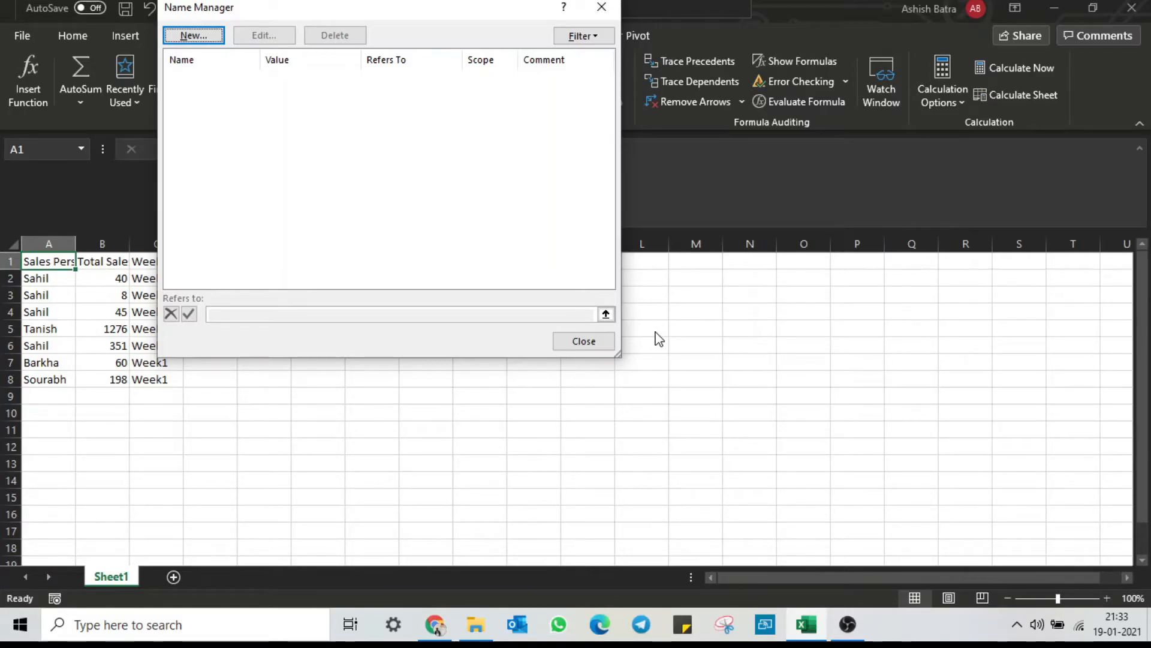
pyautogui.press('Escape')
pyautogui.click(64, 39)
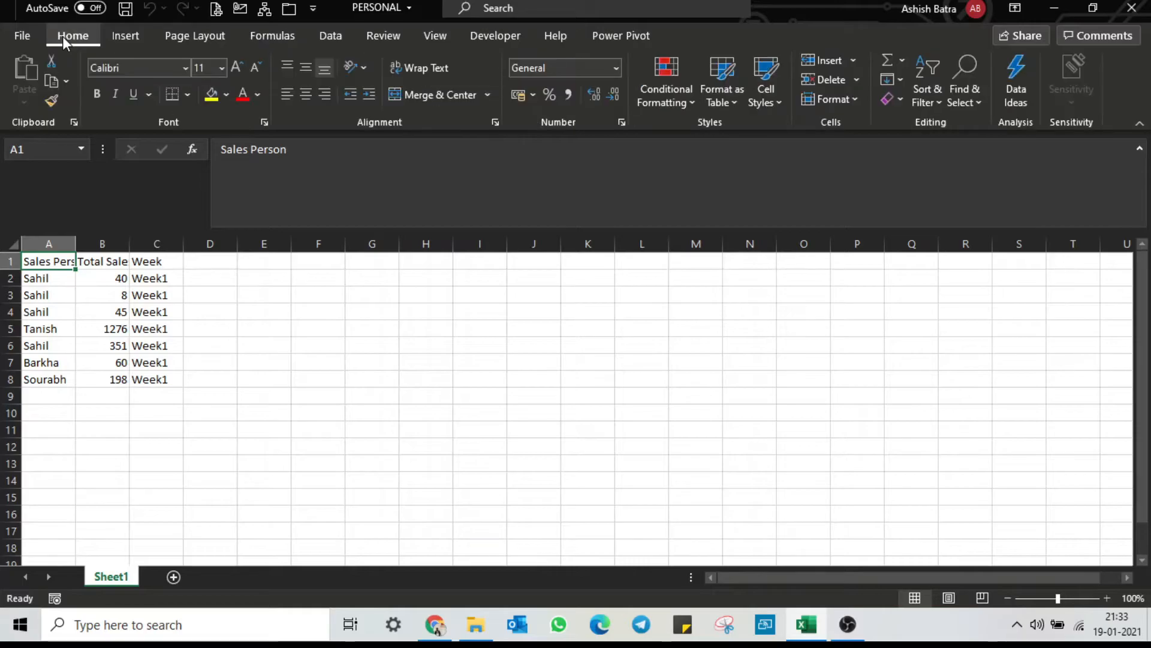
pyautogui.click(257, 41)
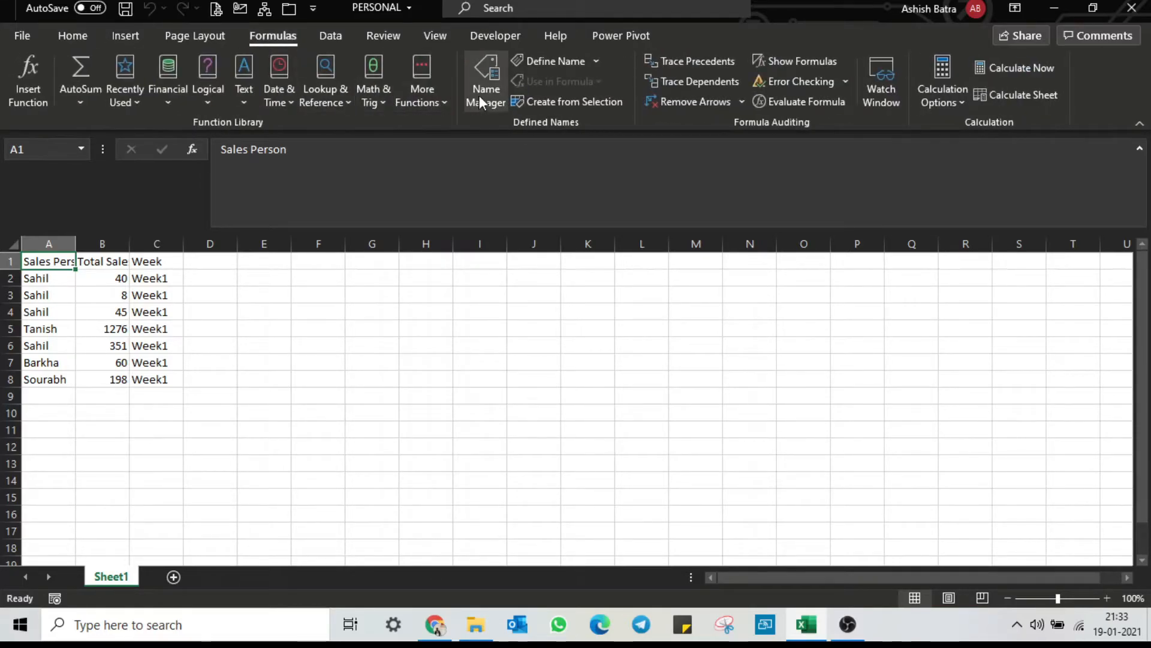
pyautogui.click(69, 38)
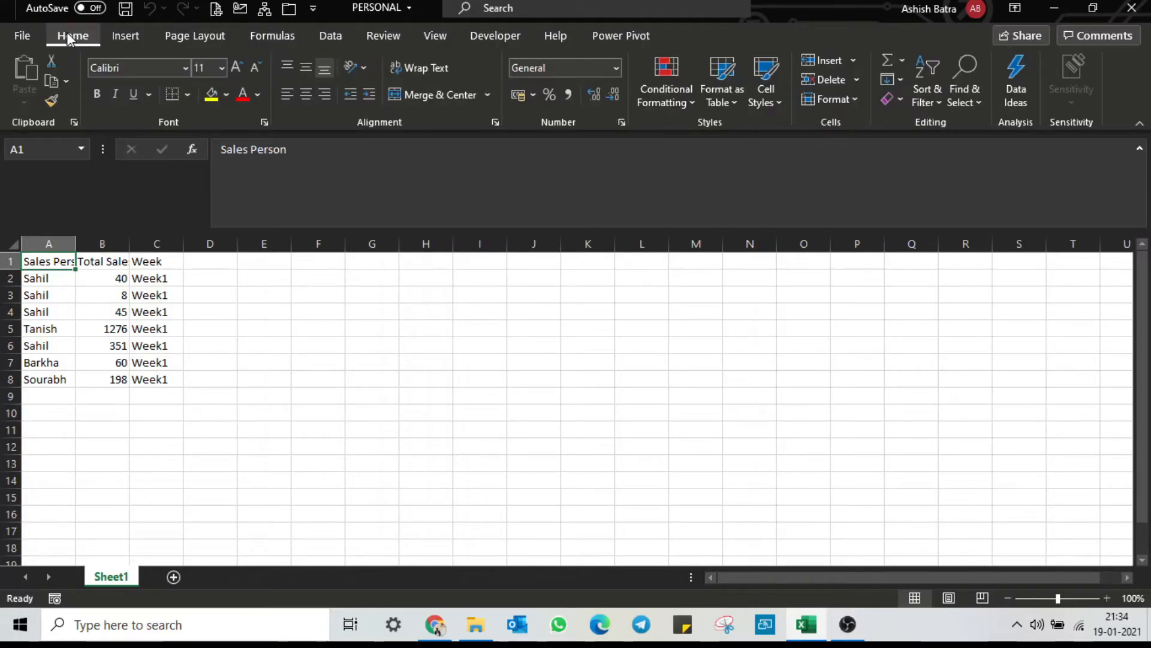
pyautogui.hotkey('alt', 'm')
pyautogui.press('n')
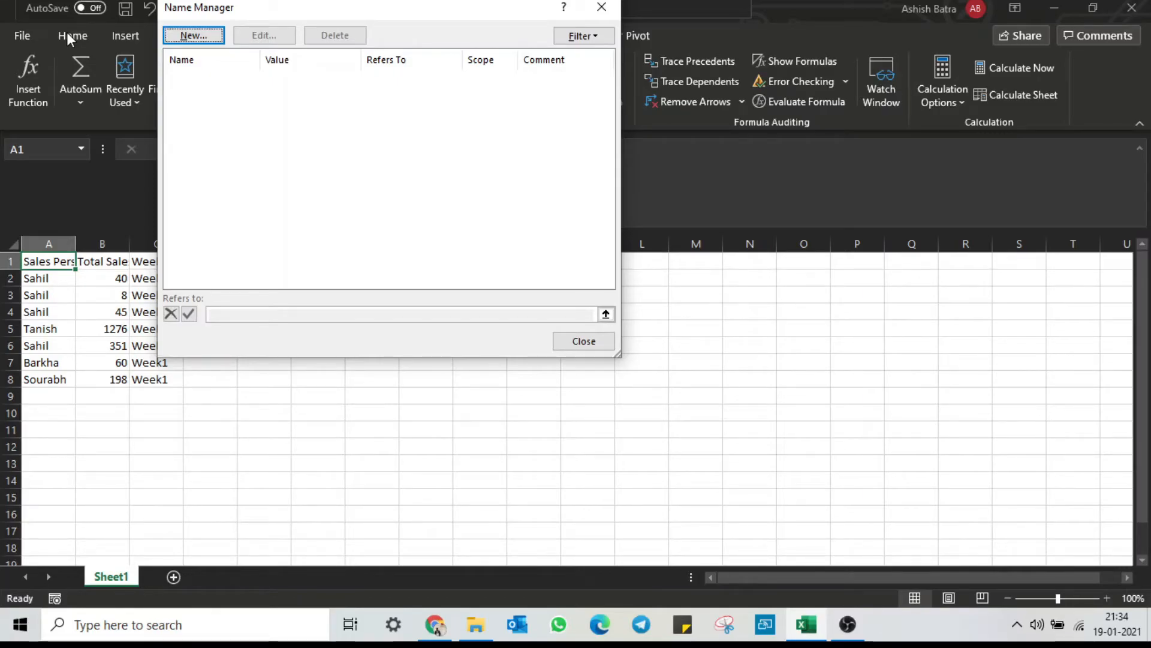
pyautogui.press('Escape')
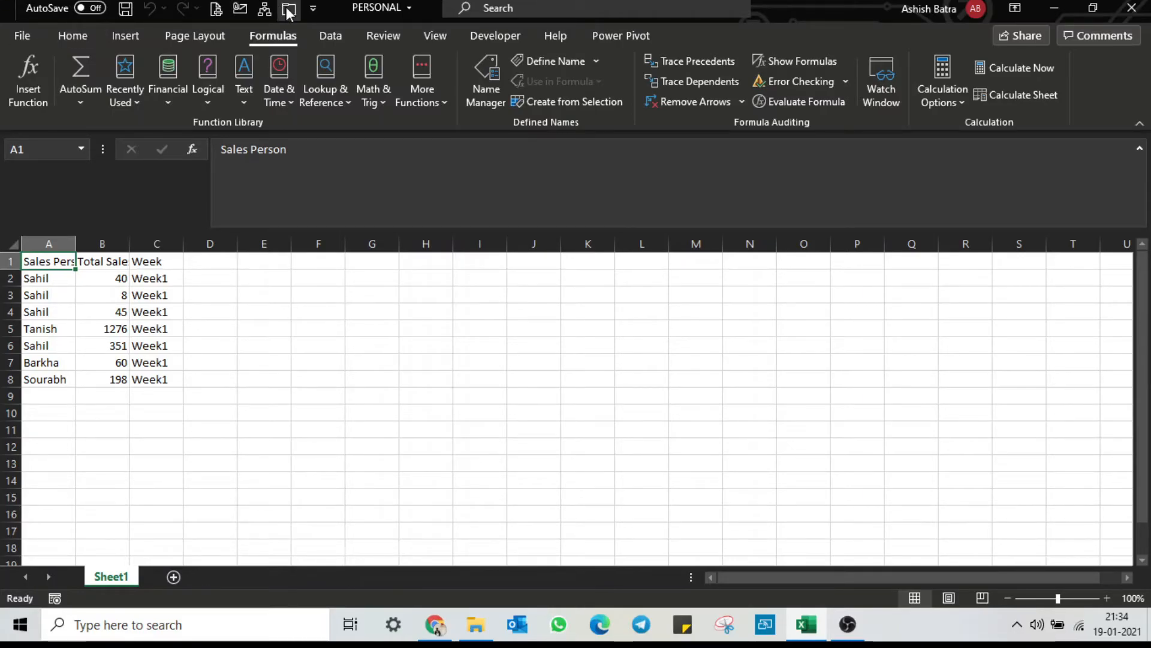
pyautogui.click(71, 36)
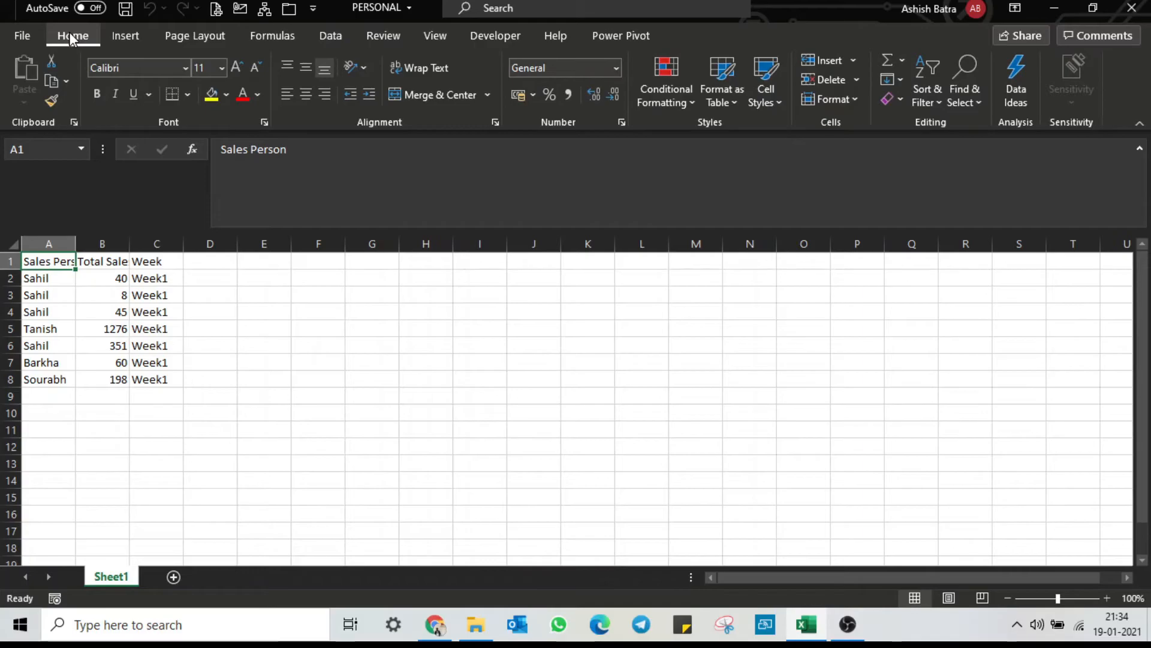
# Create a new e-mail message with the PERSONAL.XLSB workbook attached.
pyautogui.press('alt')
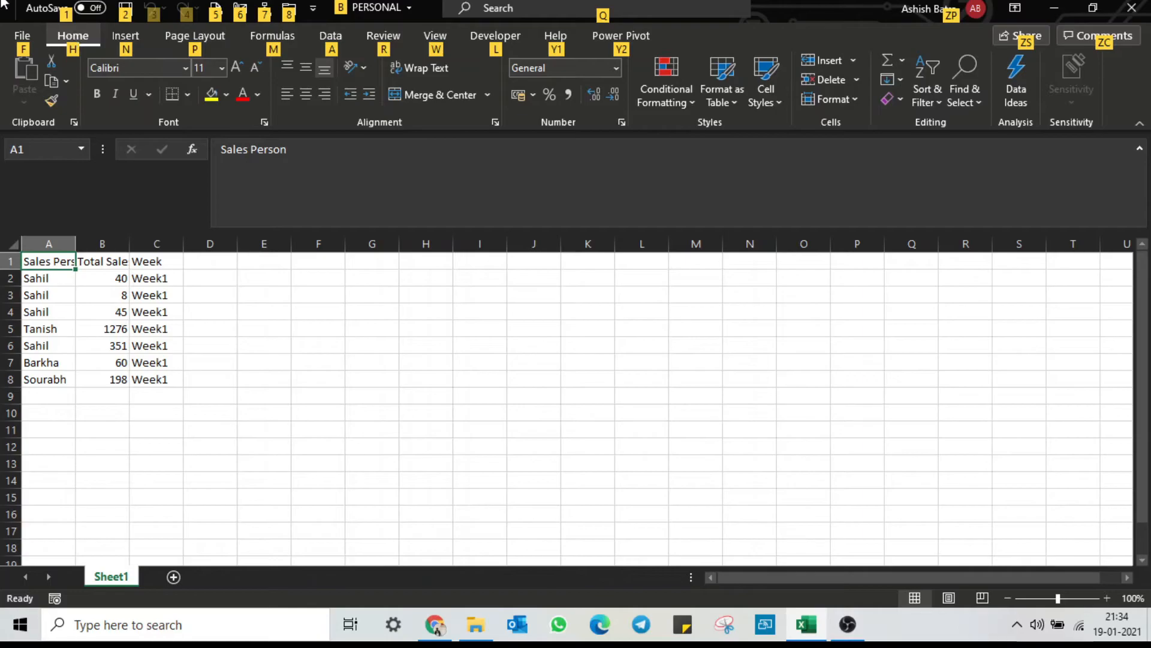
pyautogui.press('Escape')
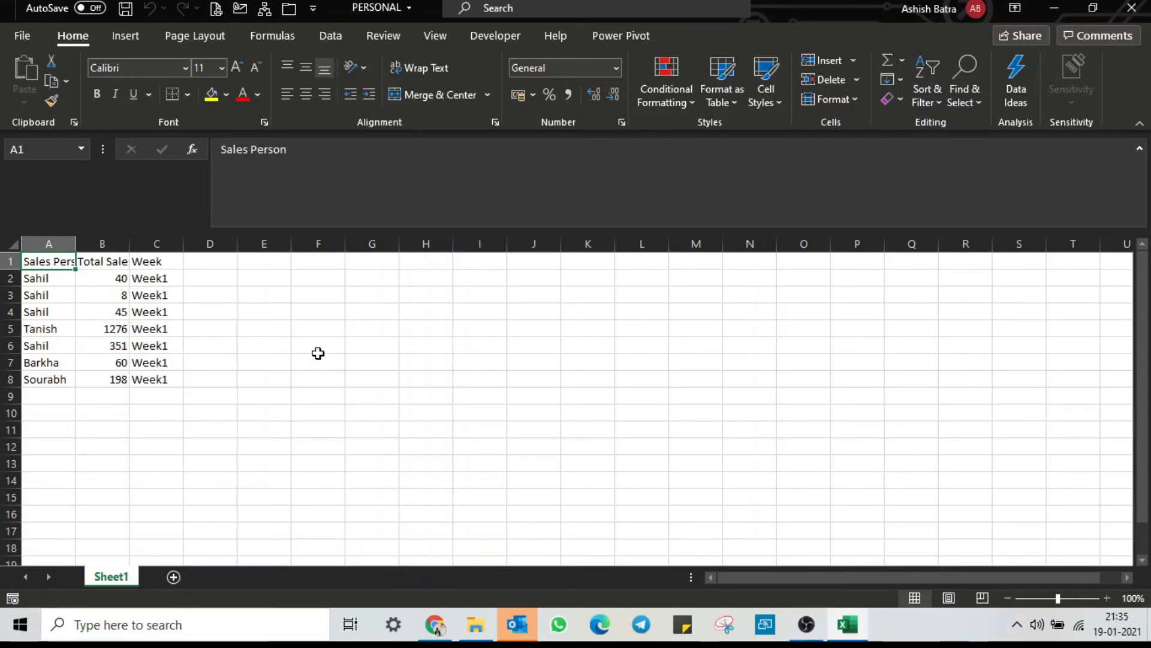
pyautogui.hotkey('alt', '6')
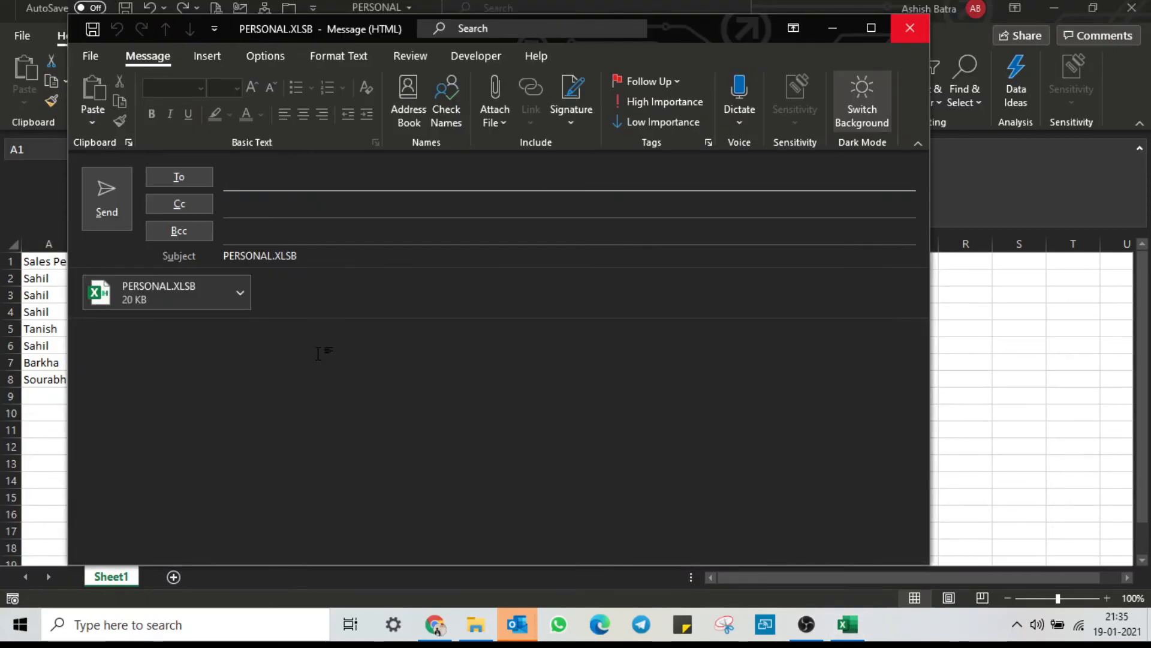